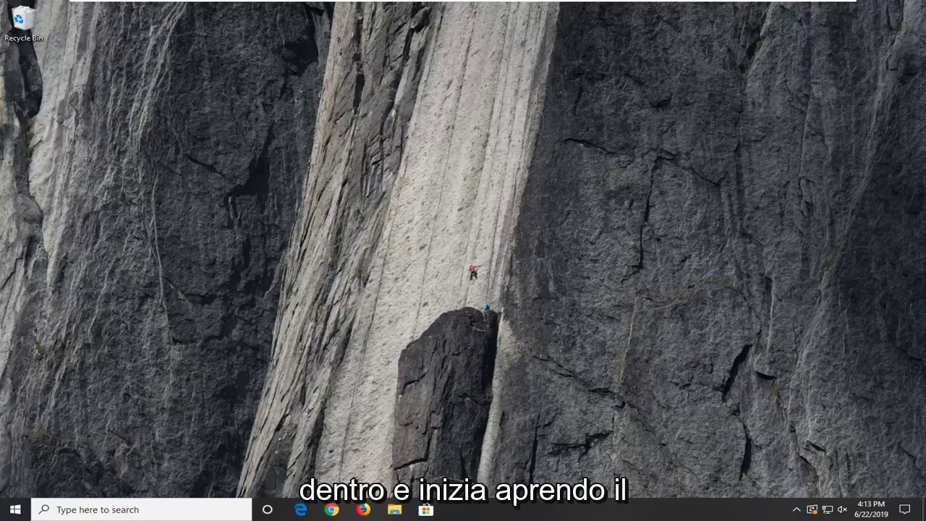
Find regedit and run Registry Editor as administrator, allowing it to make changes to the device
{"action": "left_click", "coordinate": [10, 512]}
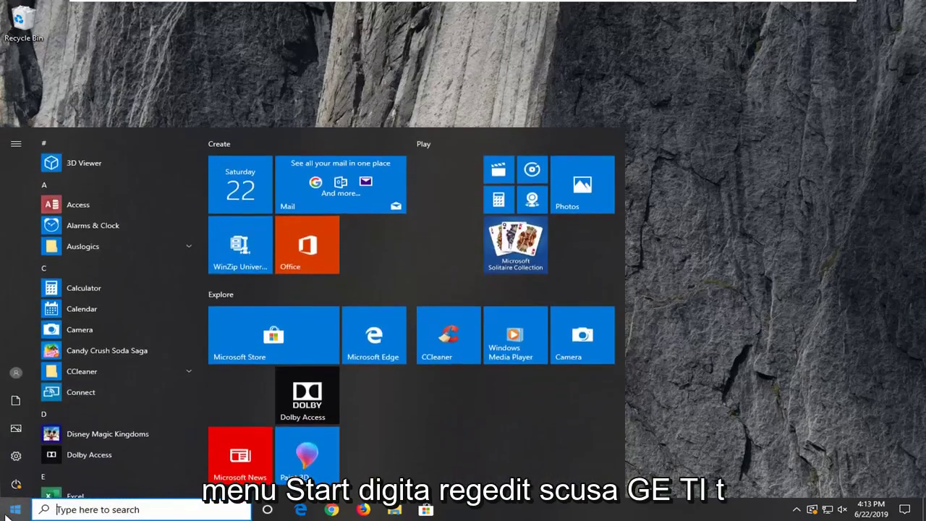
{"action": "type", "text": "regedit"}
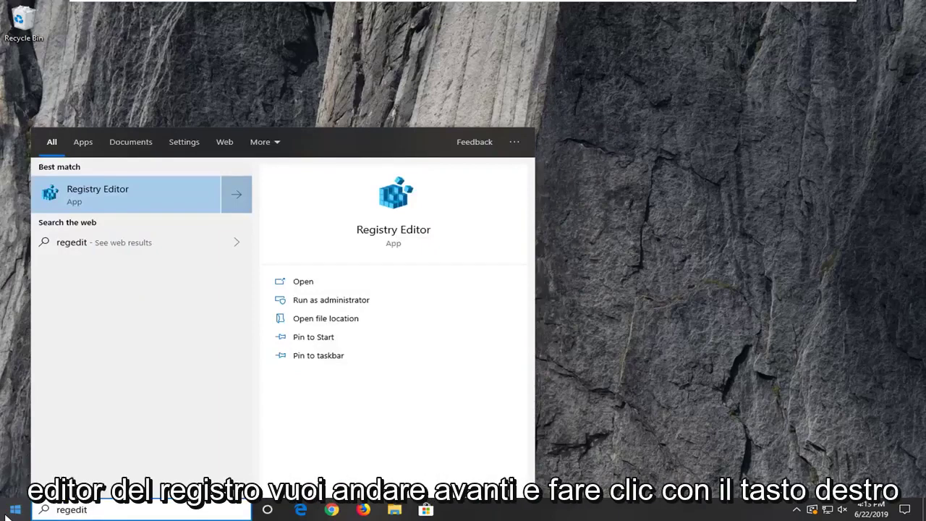
{"action": "right_click", "coordinate": [105, 201]}
{"action": "left_click", "coordinate": [134, 209]}
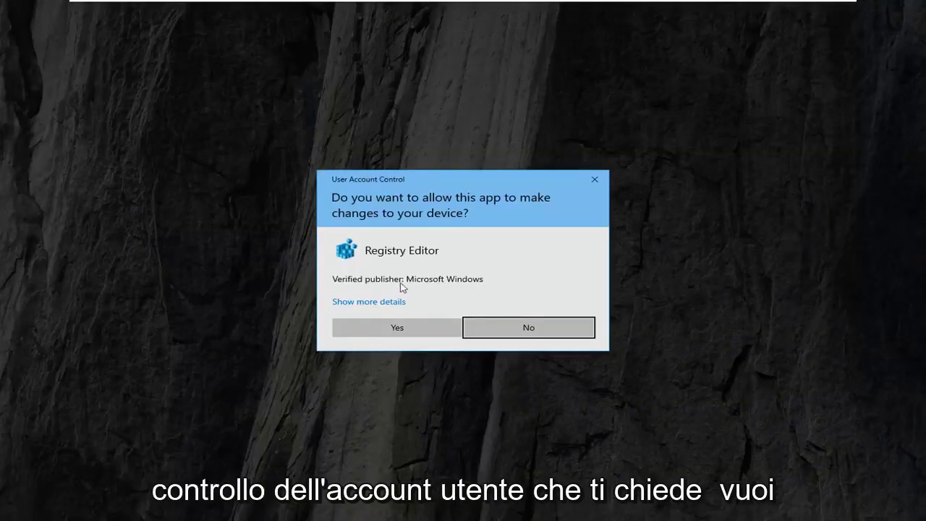
{"action": "left_click", "coordinate": [394, 327]}
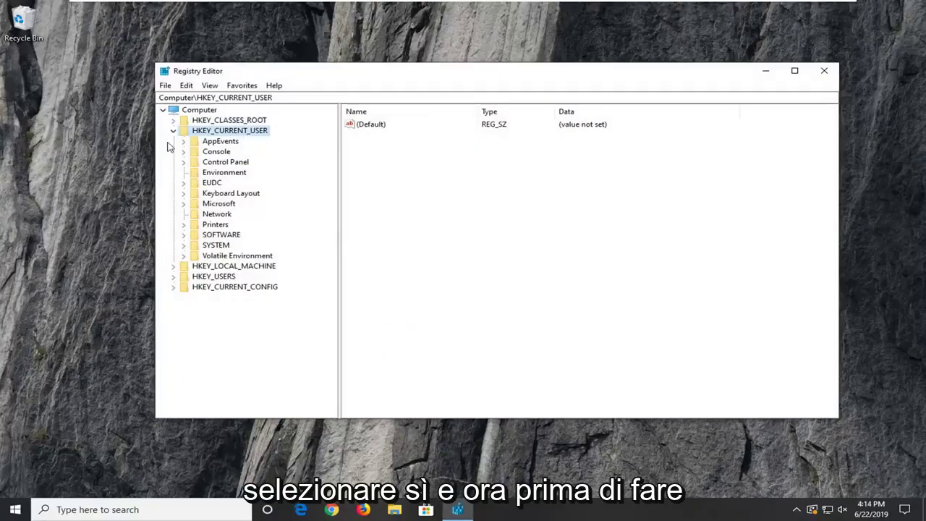
{"action": "left_click", "coordinate": [174, 131]}
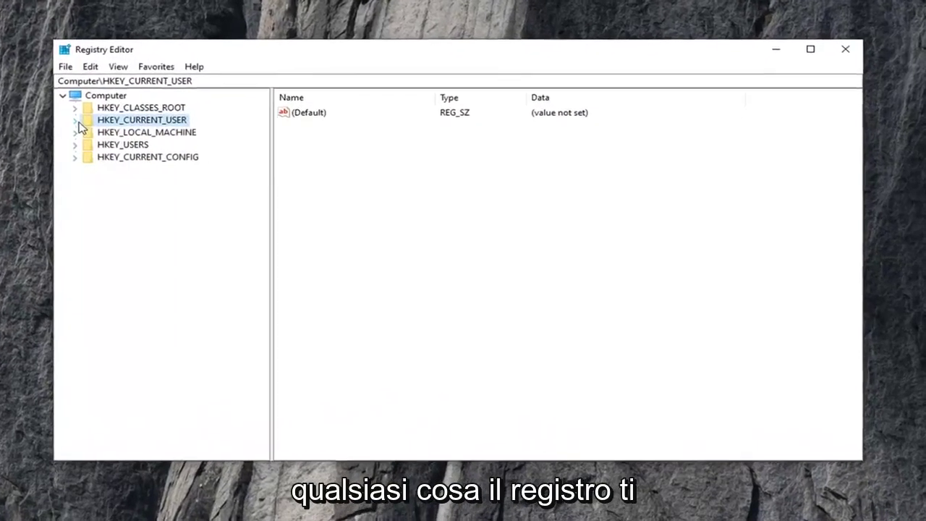
{"action": "left_click", "coordinate": [84, 97]}
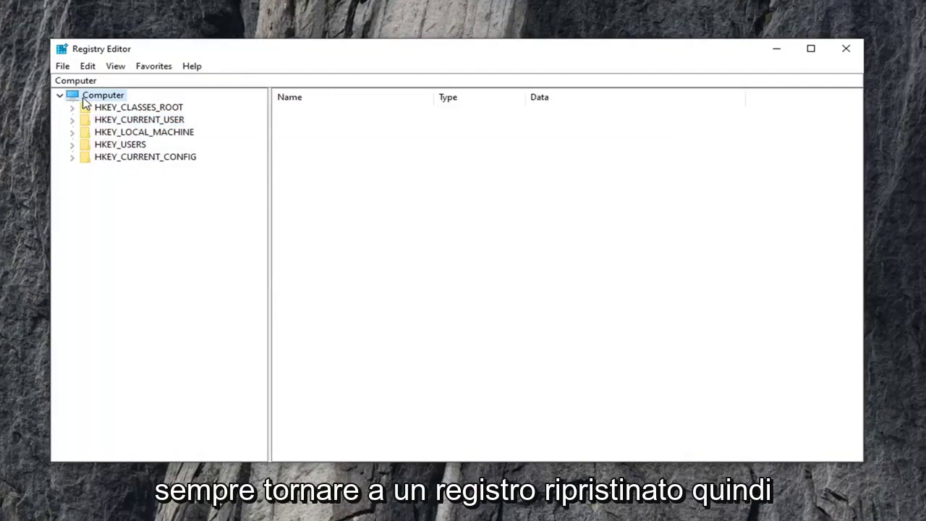
{"action": "left_click", "coordinate": [63, 67]}
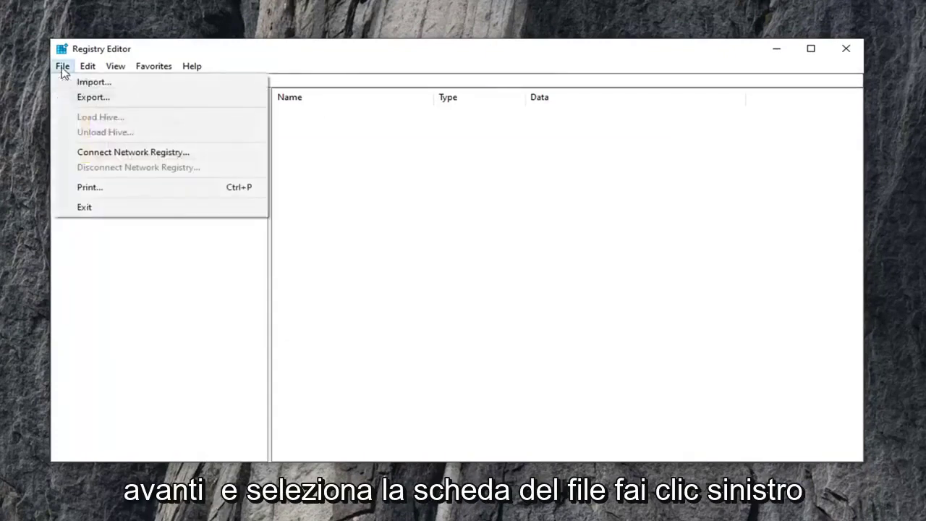
{"action": "left_click", "coordinate": [87, 97]}
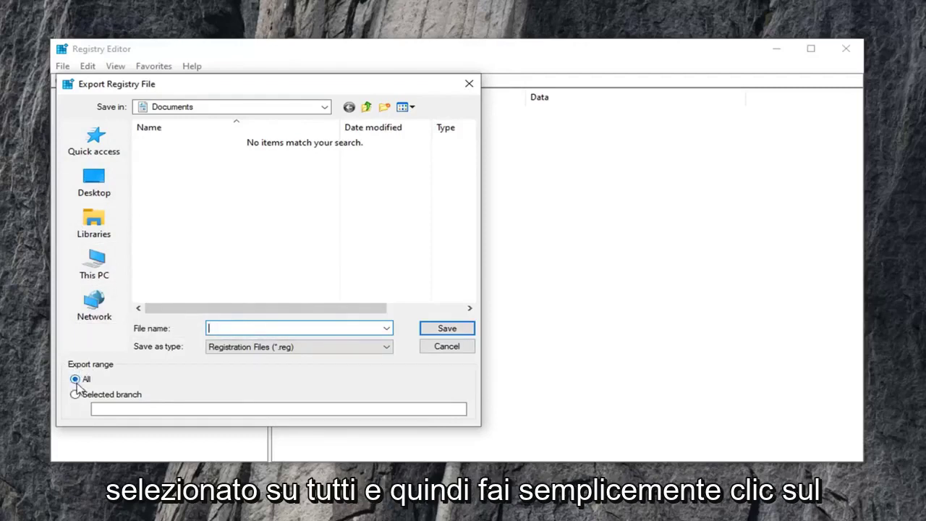
{"action": "left_click", "coordinate": [446, 346]}
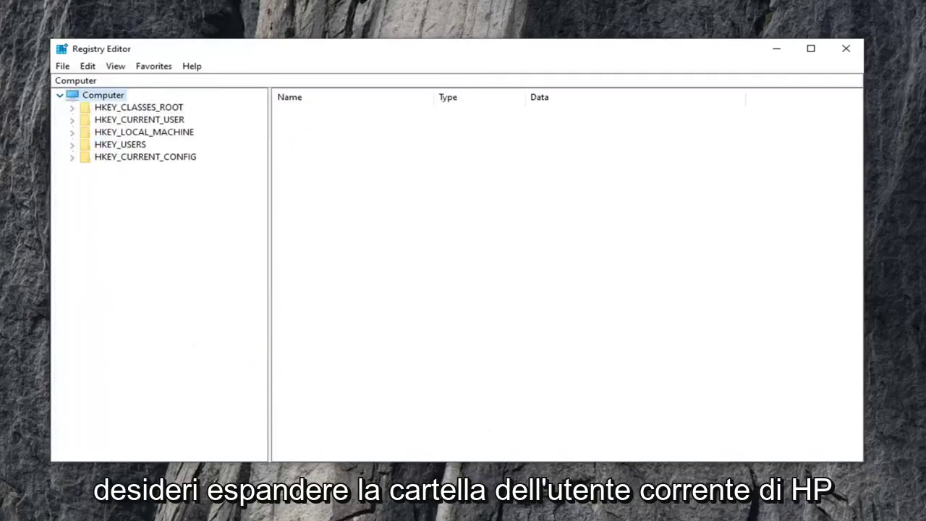
Expand the registry tree down to HKEY_CURRENT_USER\SOFTWARE\Microsoft\Windows
{"action": "left_click", "coordinate": [141, 121]}
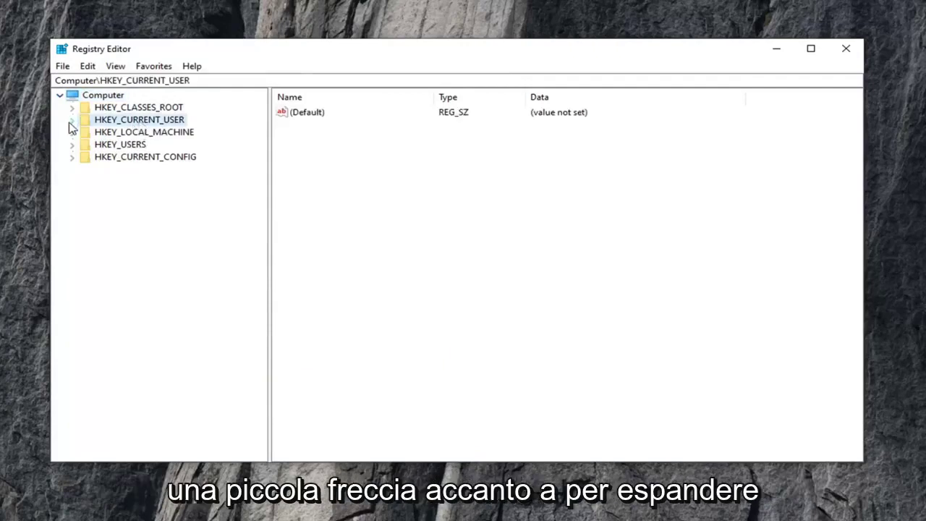
{"action": "double_click", "coordinate": [99, 124]}
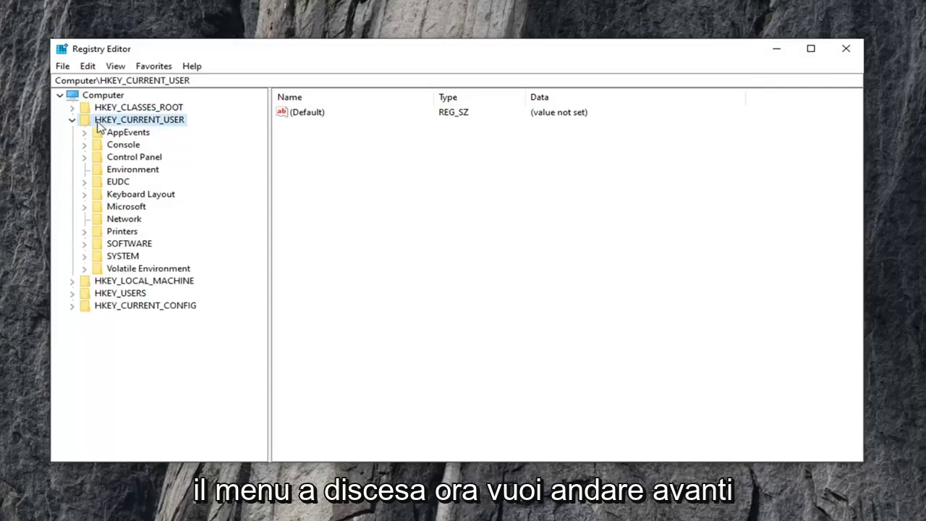
{"action": "double_click", "coordinate": [106, 246]}
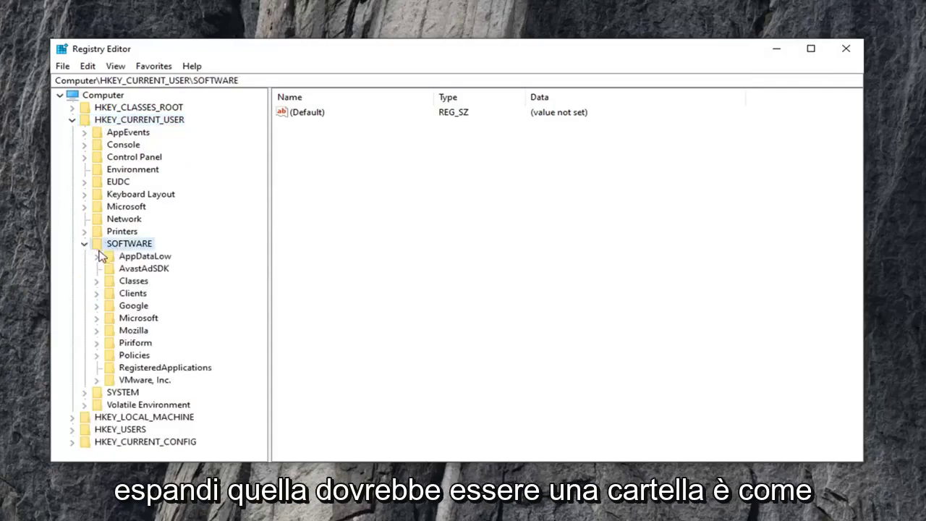
{"action": "double_click", "coordinate": [123, 320]}
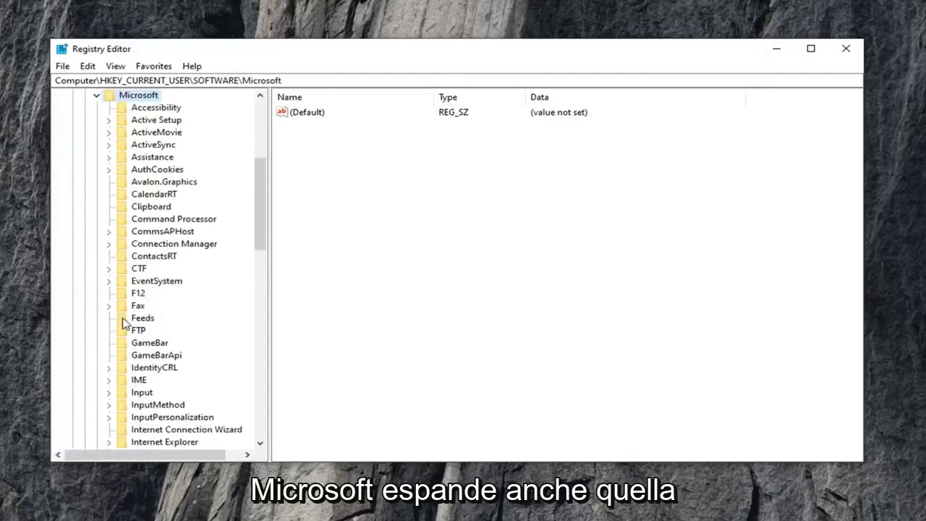
{"action": "scroll", "coordinate": [123, 322], "scroll_direction": "down", "scroll_amount": 15}
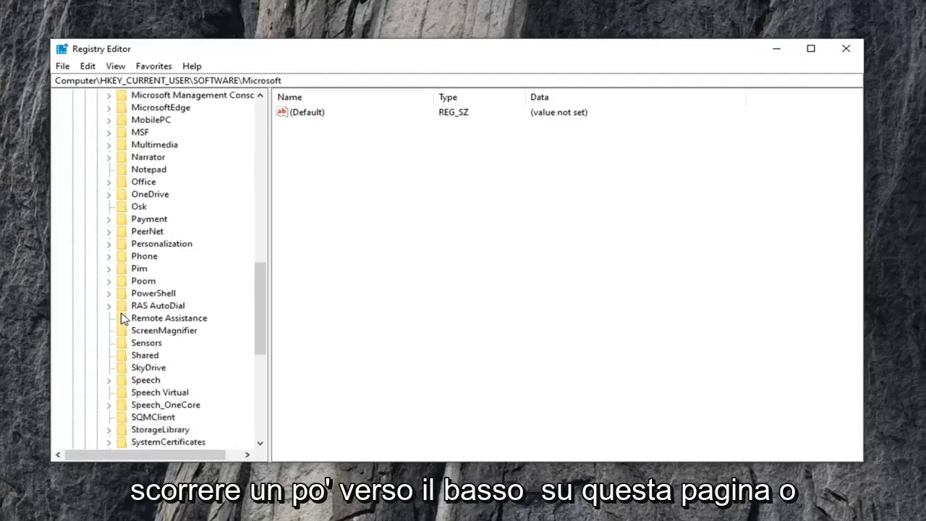
{"action": "scroll", "coordinate": [119, 320], "scroll_direction": "down", "scroll_amount": 1}
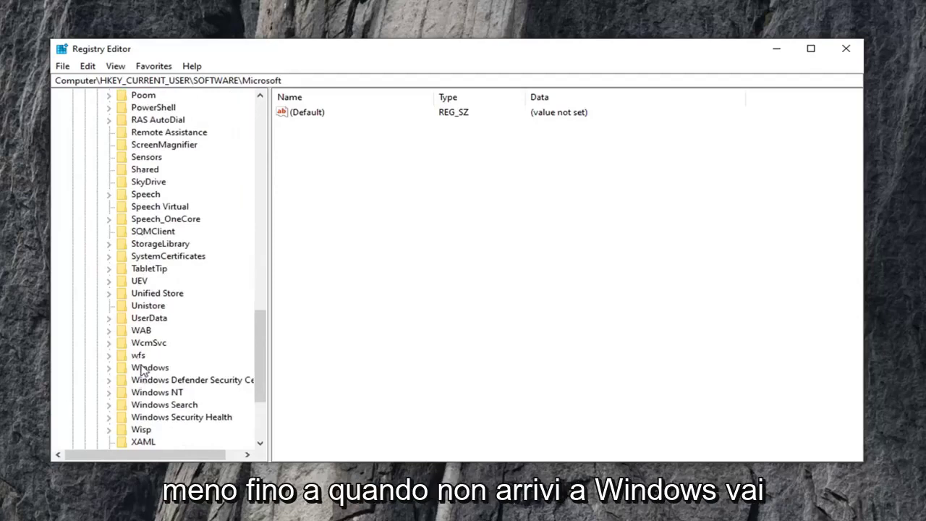
{"action": "double_click", "coordinate": [143, 369]}
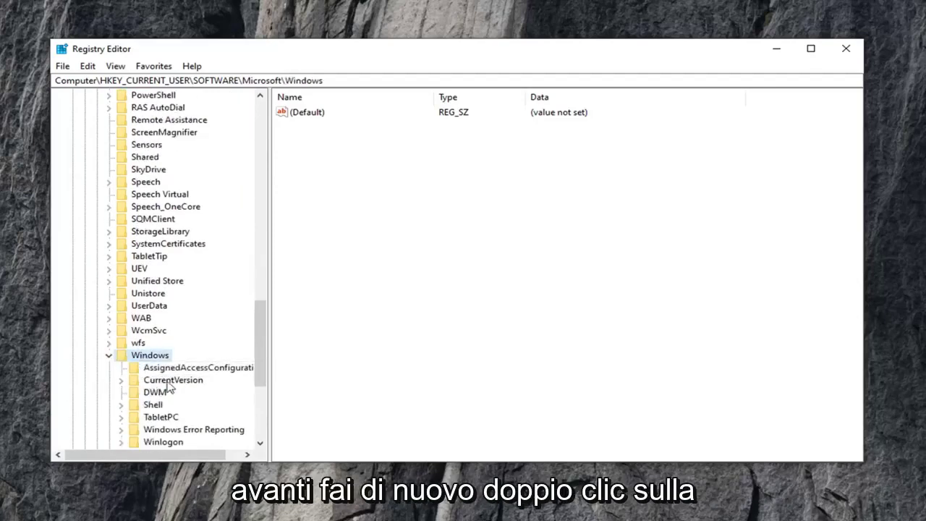
Expand CurrentVersion and Policies under the Windows key and open the Explorer key inside Policies
{"action": "left_click", "coordinate": [168, 382]}
{"action": "scroll", "coordinate": [132, 366], "scroll_direction": "down", "scroll_amount": 1}
{"action": "left_click", "coordinate": [122, 345]}
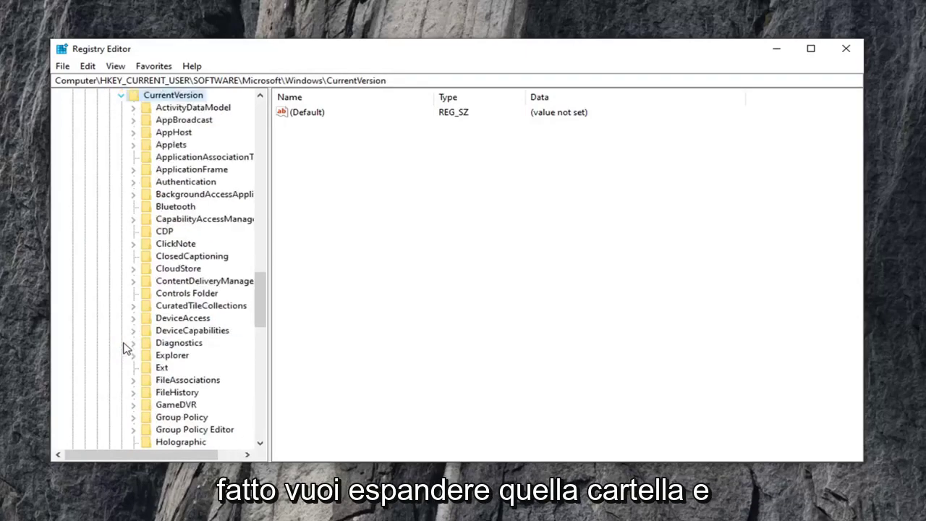
{"action": "scroll", "coordinate": [187, 319], "scroll_direction": "down", "scroll_amount": 3}
{"action": "scroll", "coordinate": [187, 319], "scroll_direction": "down", "scroll_amount": 4}
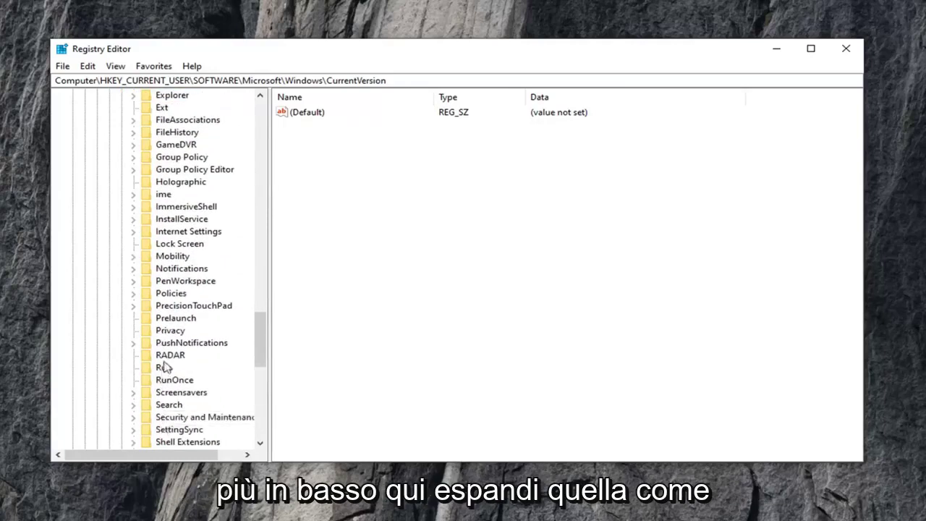
{"action": "left_click", "coordinate": [170, 293]}
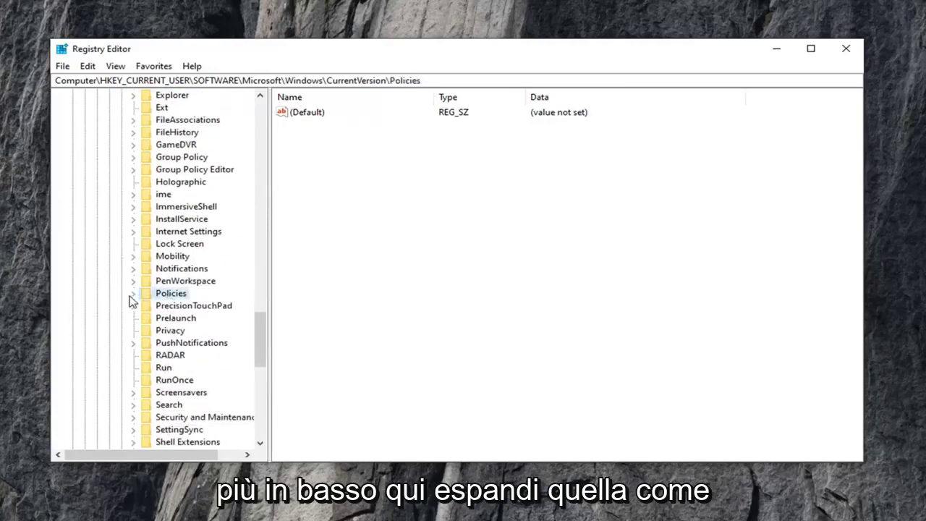
{"action": "left_click", "coordinate": [132, 293]}
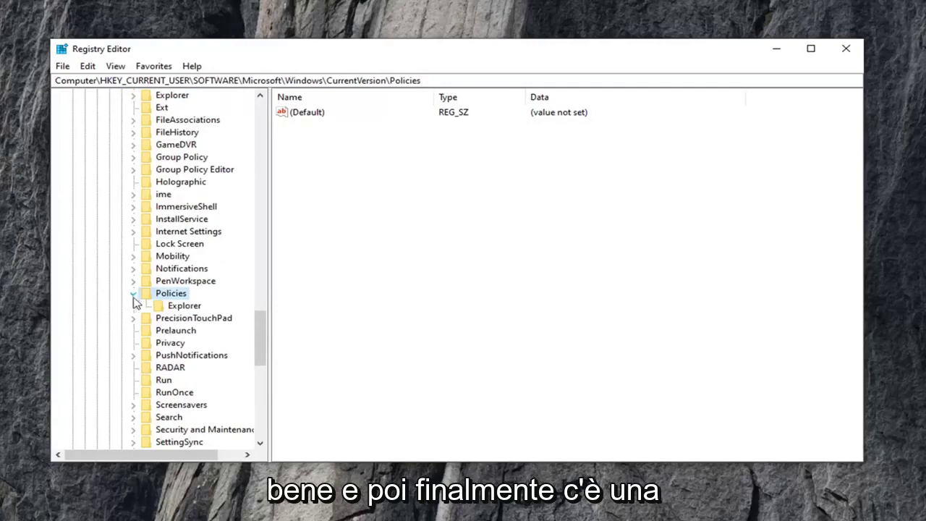
{"action": "left_click", "coordinate": [182, 307]}
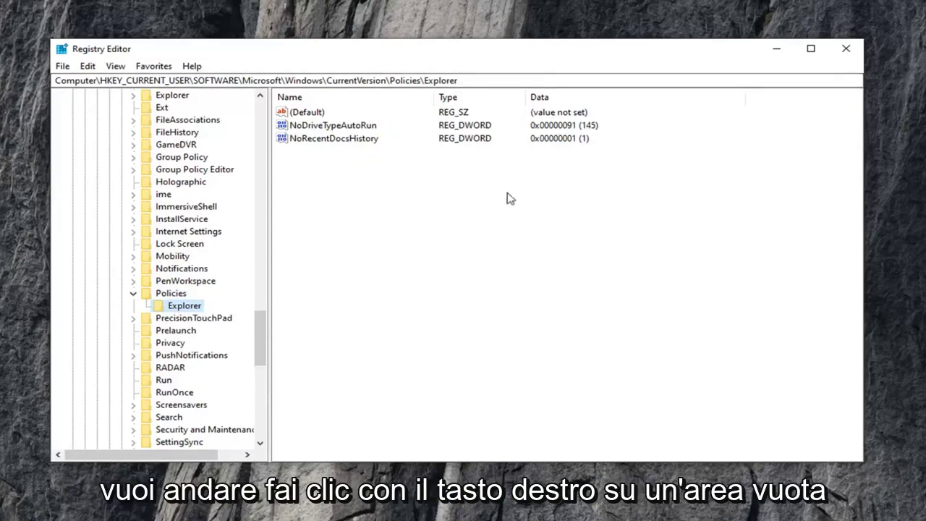
Create a new DWORD (32-bit) value named NoWinKeys in the Policies\Explorer key
{"action": "right_click", "coordinate": [315, 173]}
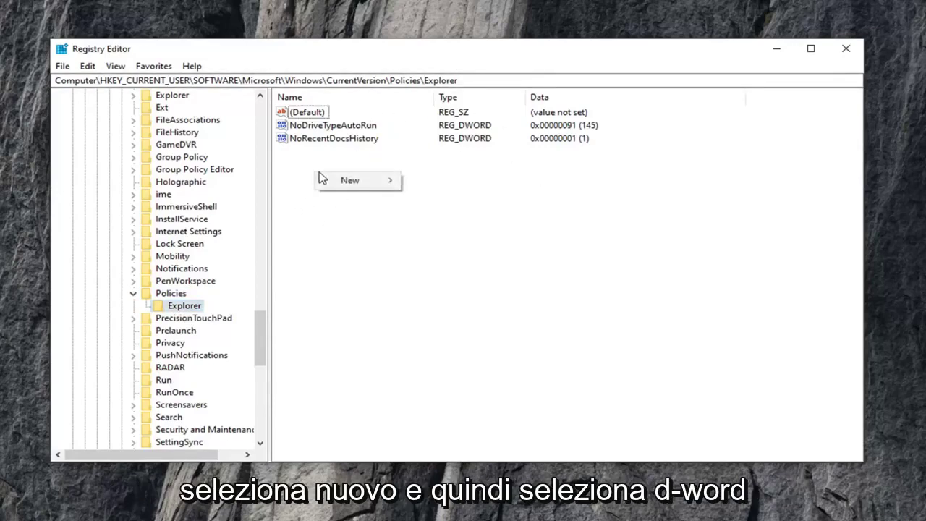
{"action": "mouse_move", "coordinate": [351, 181]}
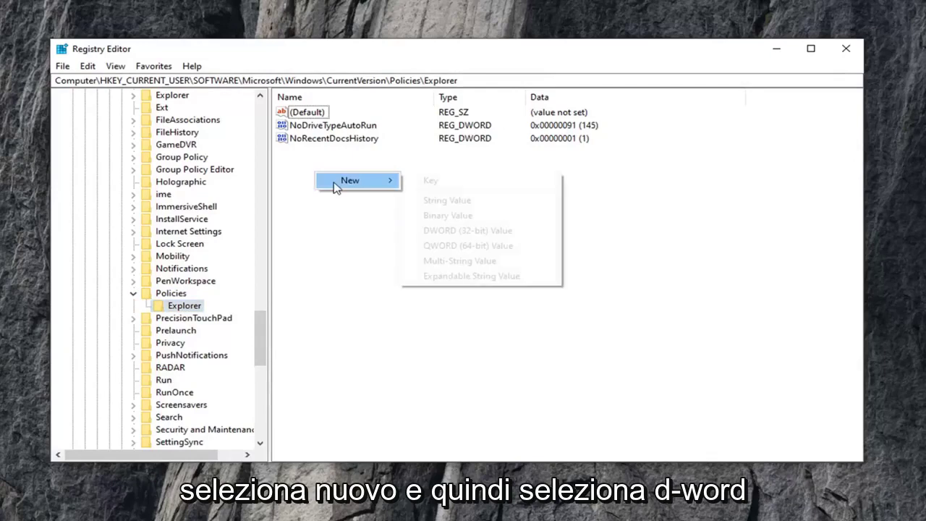
{"action": "left_click", "coordinate": [472, 231]}
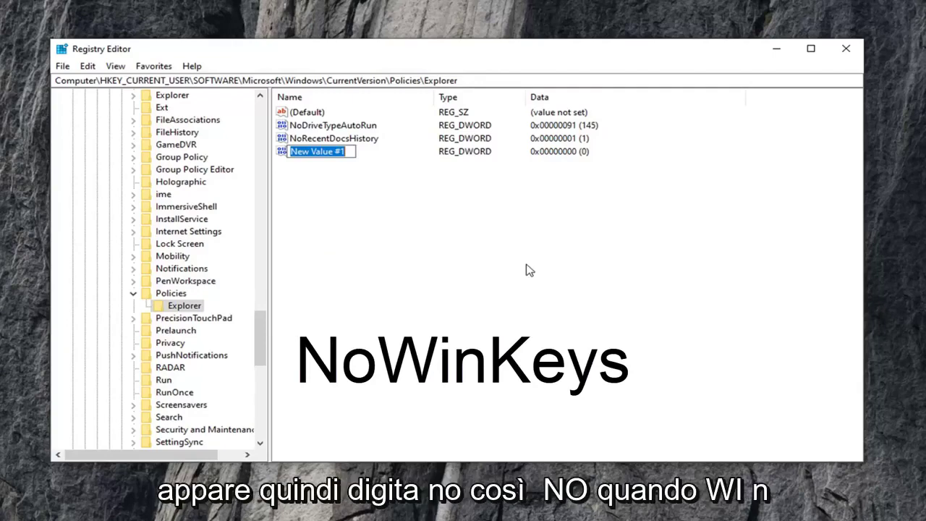
{"action": "type", "text": "No"}
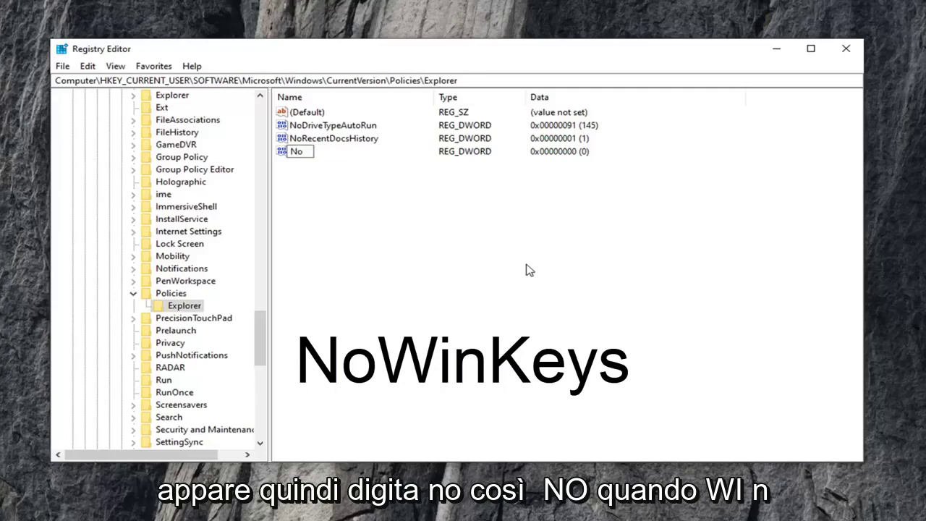
{"action": "type", "text": "W"}
{"action": "type", "text": "Keys"}
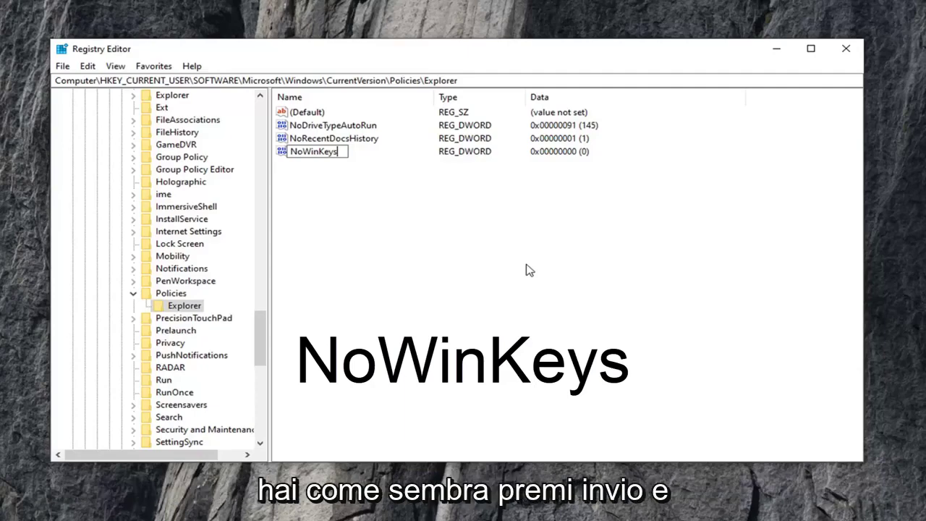
{"action": "key", "text": "Return"}
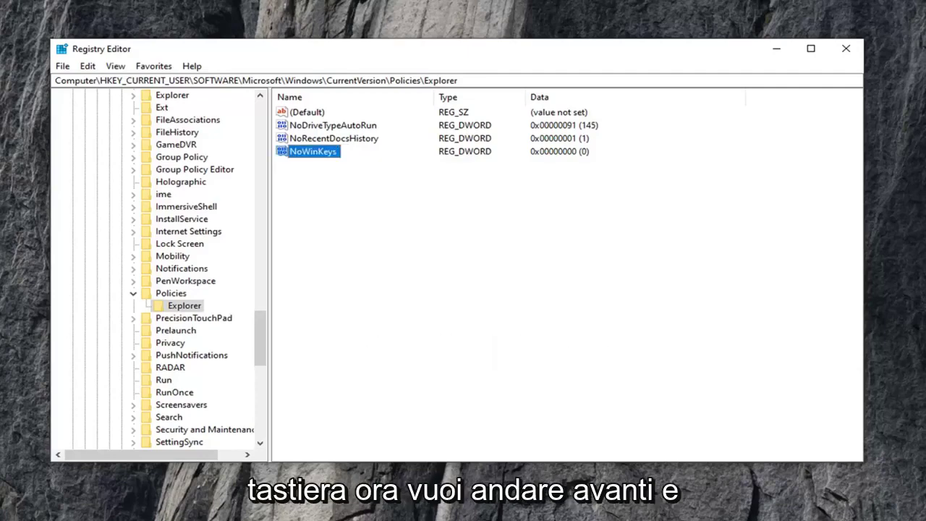
Set the value data of NoWinKeys to 0 with hexadecimal base
{"action": "double_click", "coordinate": [321, 154]}
{"action": "left_click_drag", "start_coordinate": [228, 118], "coordinate": [282, 125]}
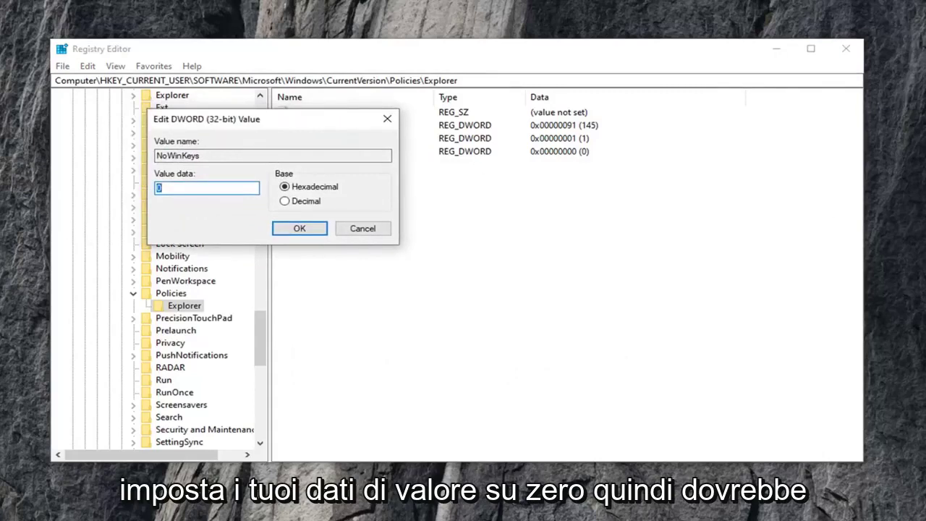
{"action": "type", "text": "0"}
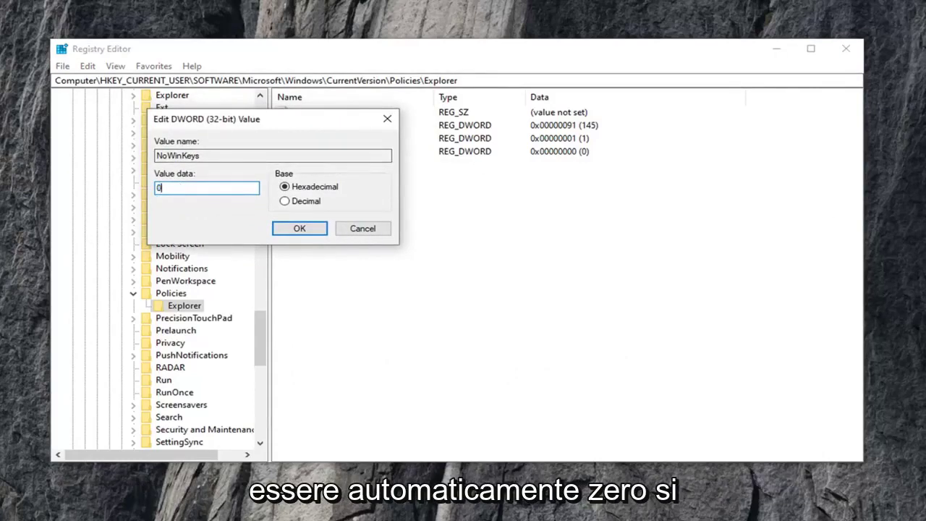
{"action": "left_click_drag", "start_coordinate": [233, 124], "coordinate": [392, 143]}
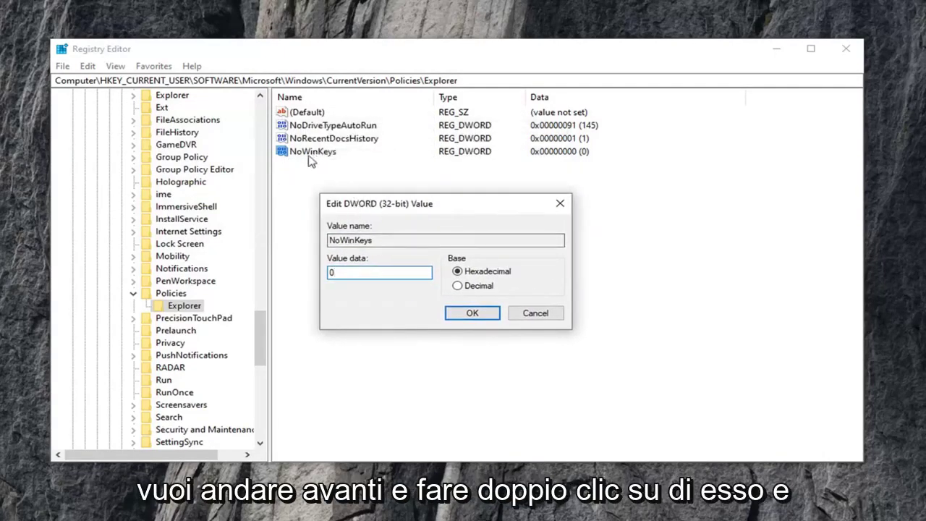
{"action": "left_click_drag", "start_coordinate": [369, 205], "coordinate": [355, 142]}
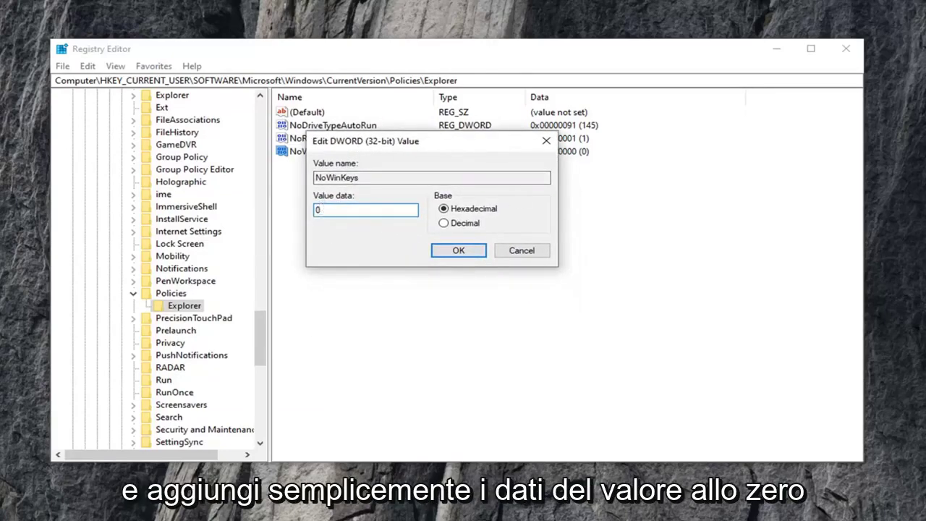
{"action": "left_click", "coordinate": [456, 250]}
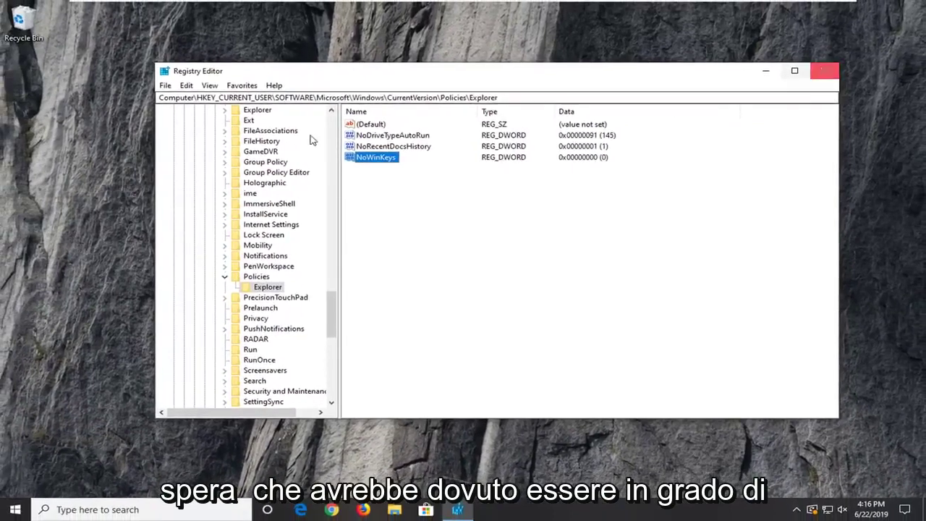
Collapse the expanded registry branches from Policies up to HKEY_CURRENT_USER and close Registry Editor
{"action": "left_click", "coordinate": [224, 277]}
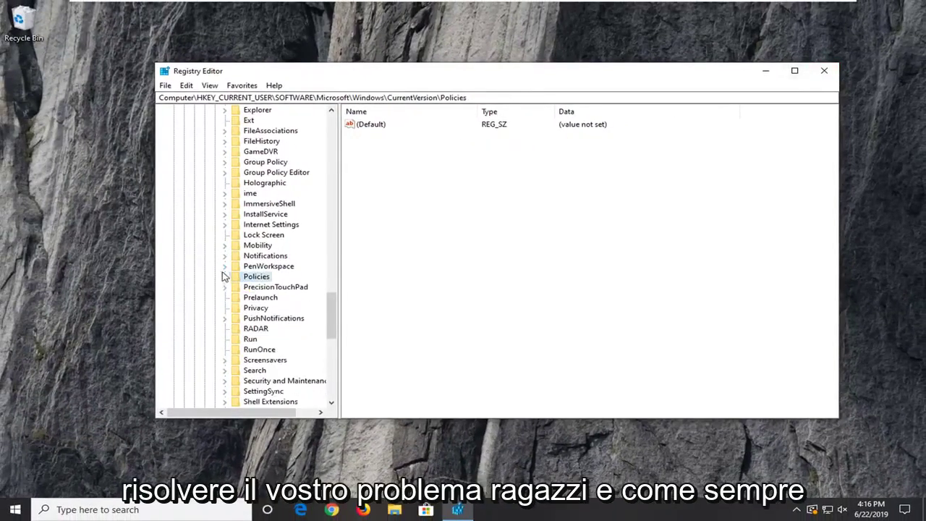
{"action": "scroll", "coordinate": [219, 268], "scroll_direction": "up", "scroll_amount": 12}
{"action": "left_click", "coordinate": [214, 328]}
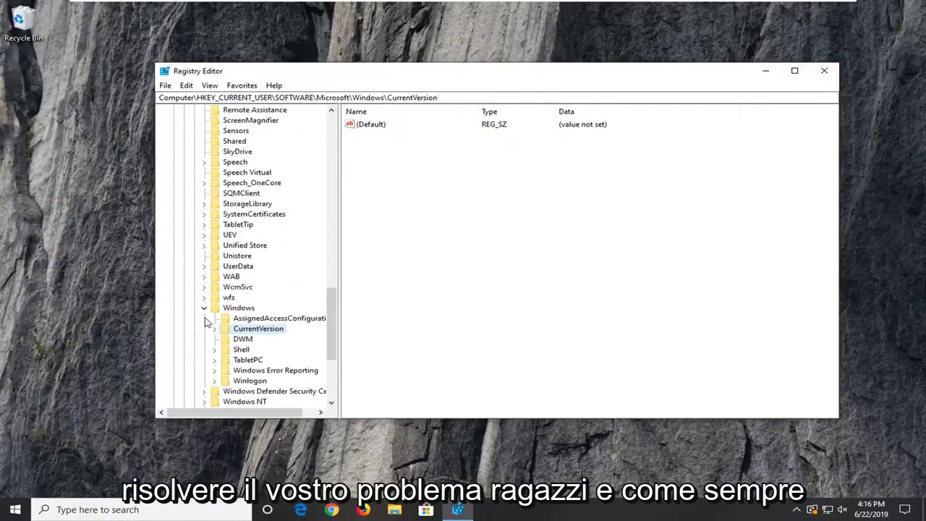
{"action": "left_click", "coordinate": [204, 307]}
{"action": "scroll", "coordinate": [210, 274], "scroll_direction": "up", "scroll_amount": 15}
{"action": "scroll", "coordinate": [206, 280], "scroll_direction": "up", "scroll_amount": 10}
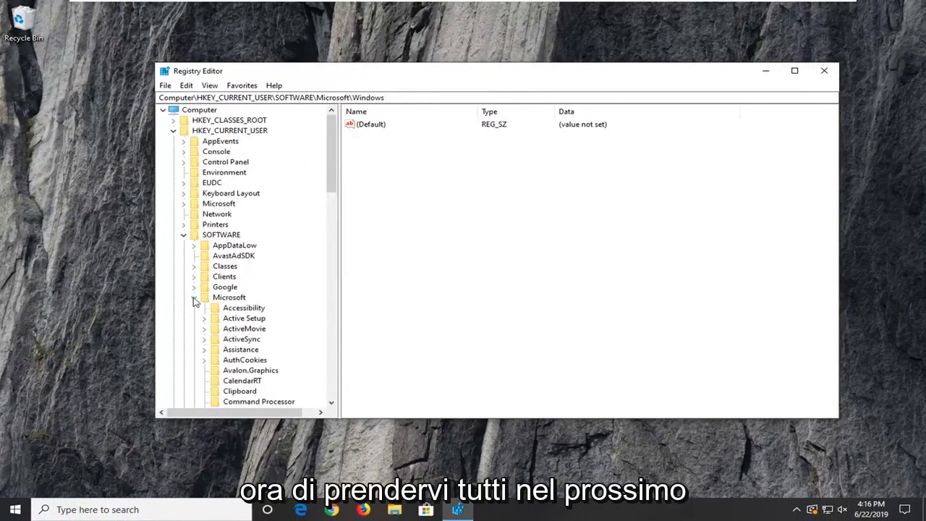
{"action": "left_click", "coordinate": [194, 296]}
{"action": "left_click", "coordinate": [183, 234]}
{"action": "left_click", "coordinate": [172, 131]}
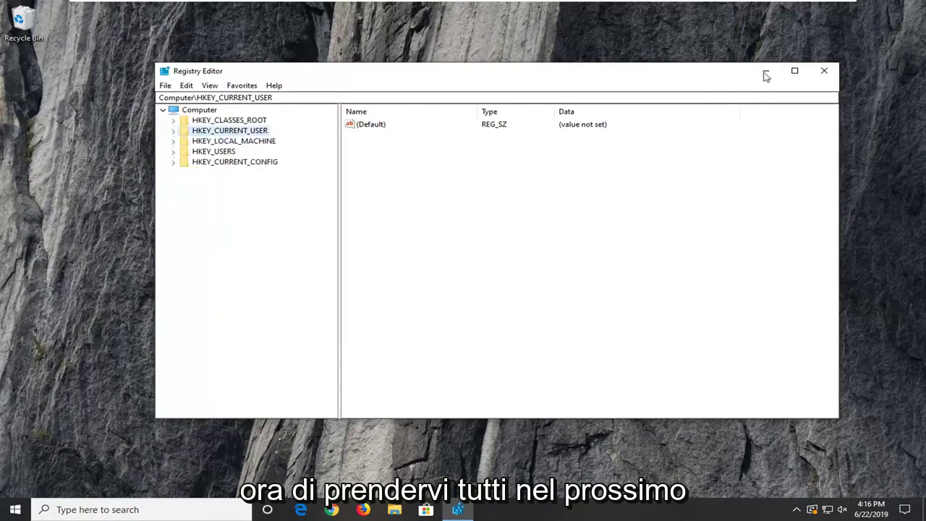
{"action": "left_click", "coordinate": [826, 72]}
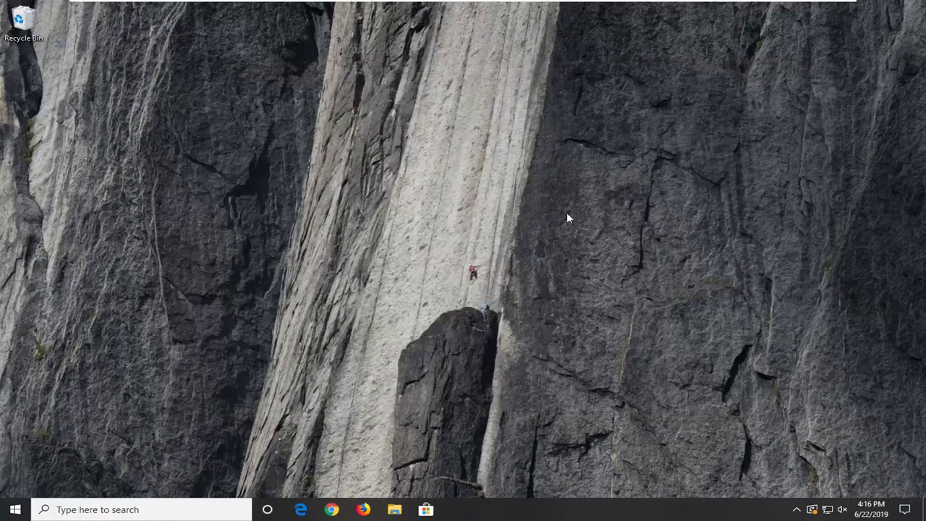